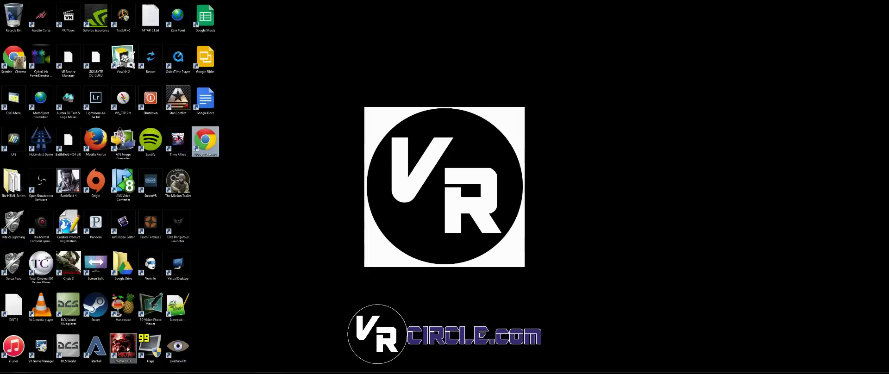
# Look at the Speech Recognition settings under Ease of Access in the Control Panel, and close the window.
pyautogui.press('super+x')
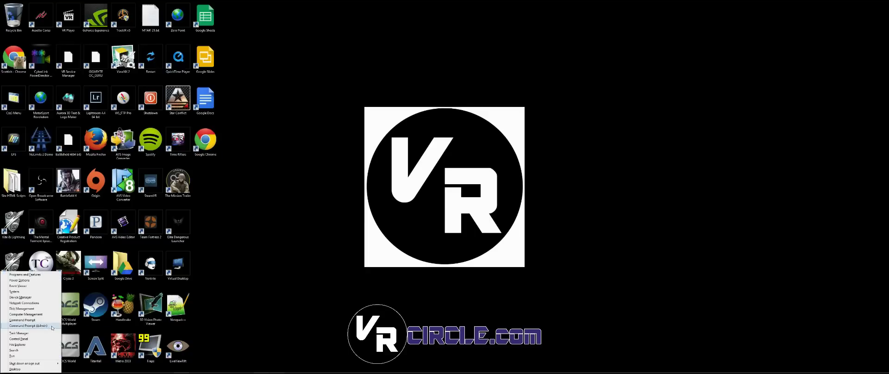
pyautogui.click(28, 339)
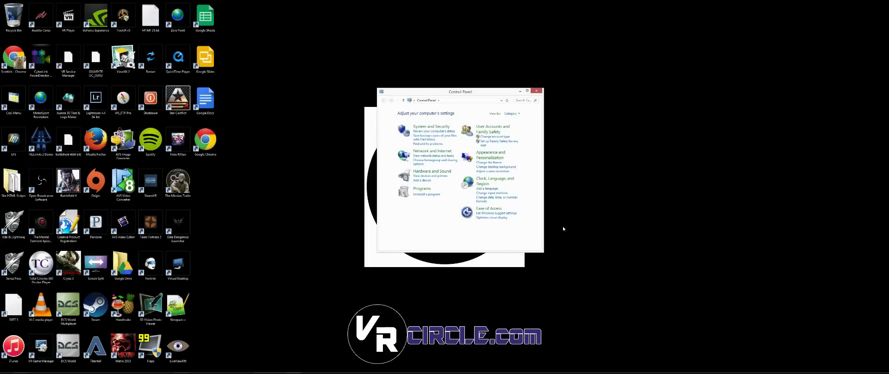
pyautogui.click(494, 211)
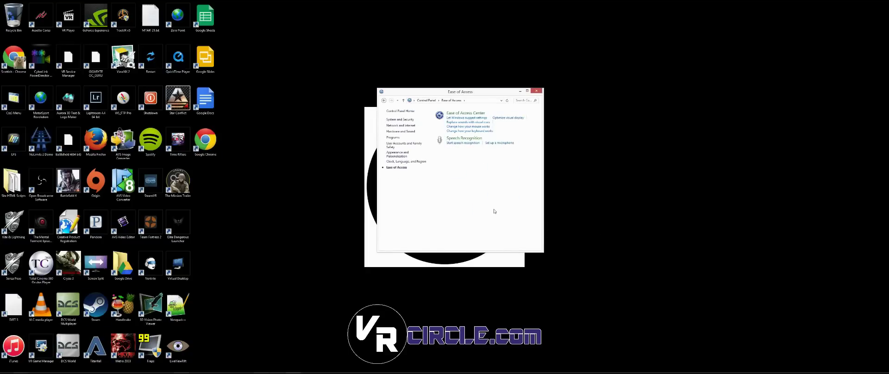
pyautogui.click(457, 141)
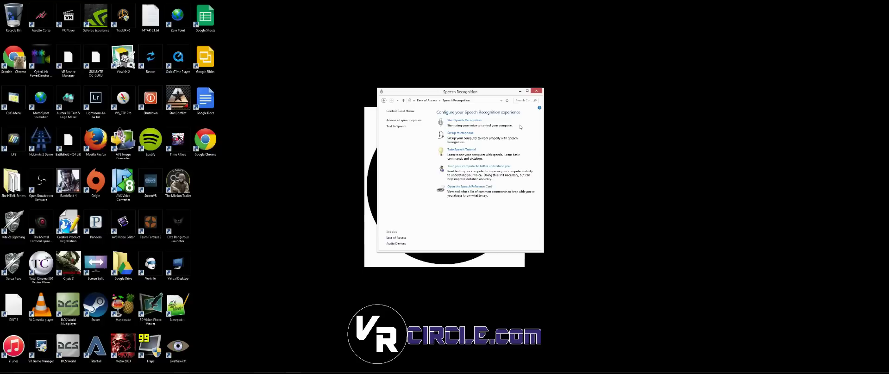
pyautogui.click(537, 91)
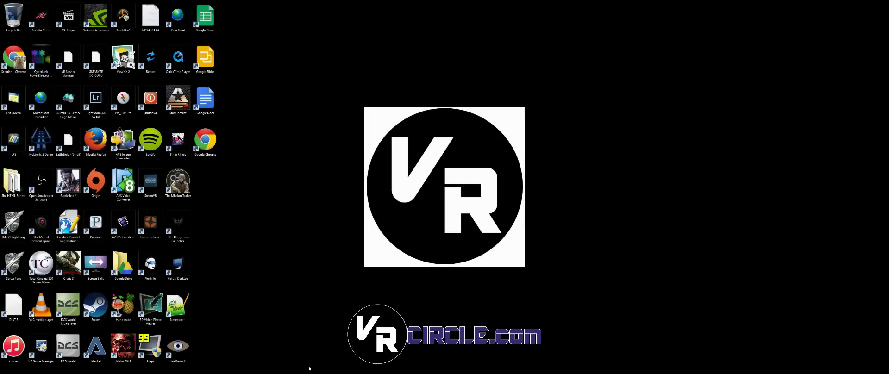
# Search the web in Chrome for voiceattack, read the free 21-day trial offer on VoiceAttack.com, and close the browser.
pyautogui.click(197, 368)
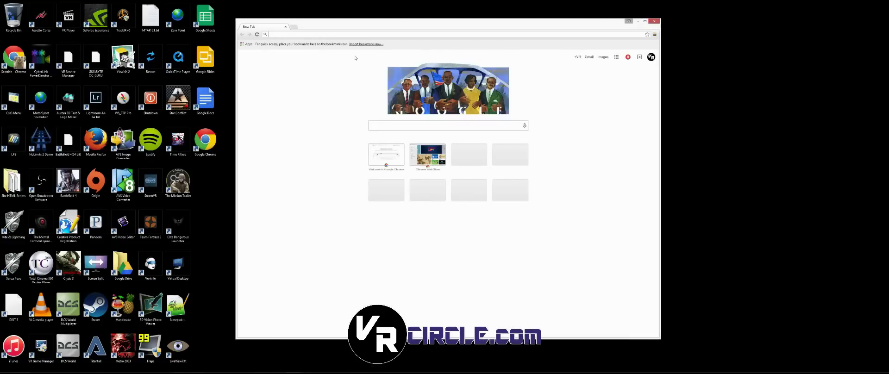
pyautogui.write('voiceattach')
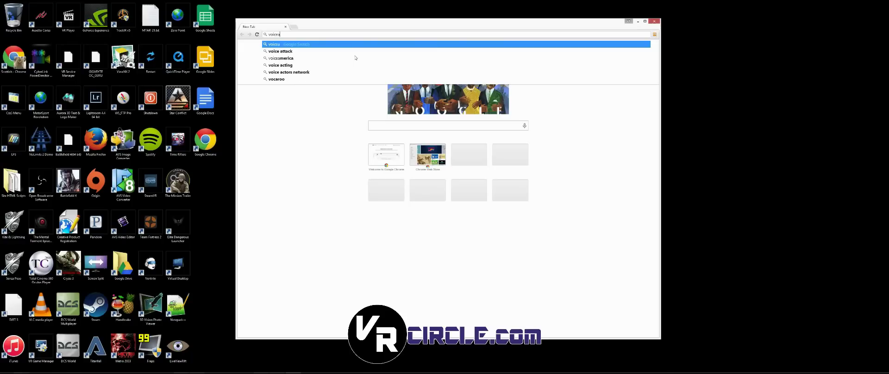
pyautogui.press('Return')
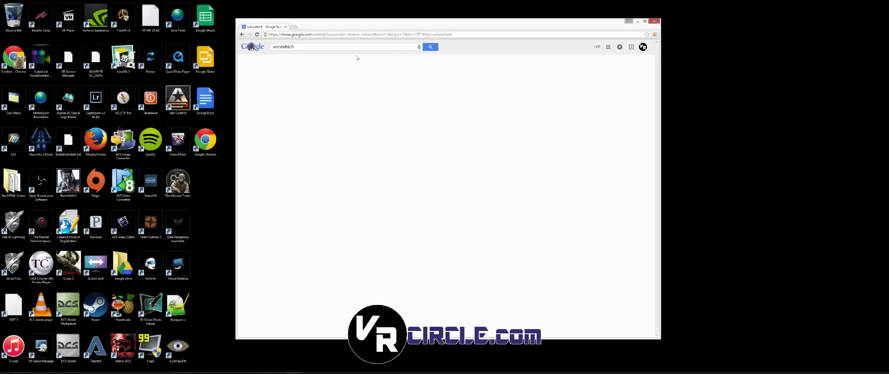
pyautogui.click(325, 88)
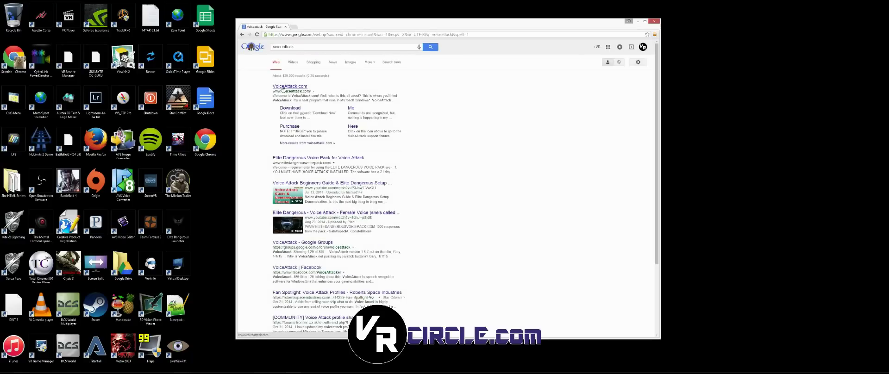
pyautogui.click(289, 87)
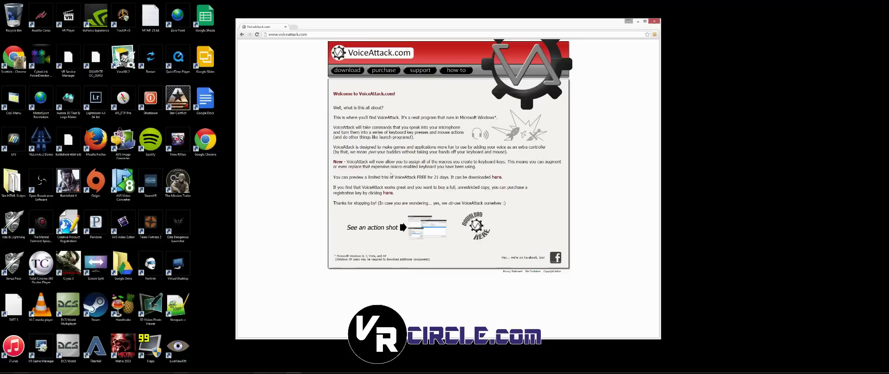
pyautogui.moveTo(395, 177); pyautogui.dragTo(451, 177)
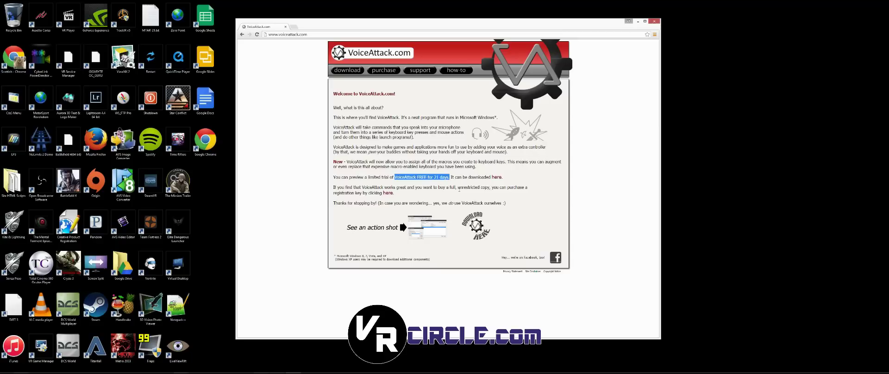
pyautogui.click(654, 21)
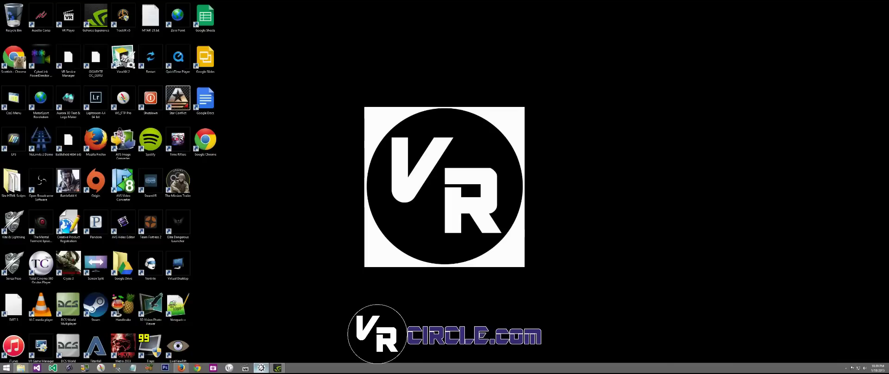
# Switch to VoiceAttack and review the commands in the currently selected profile without changing them.
pyautogui.click(261, 368)
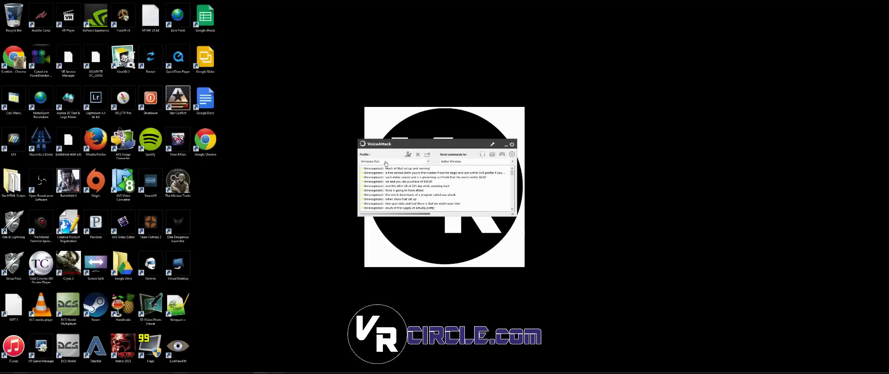
pyautogui.click(408, 155)
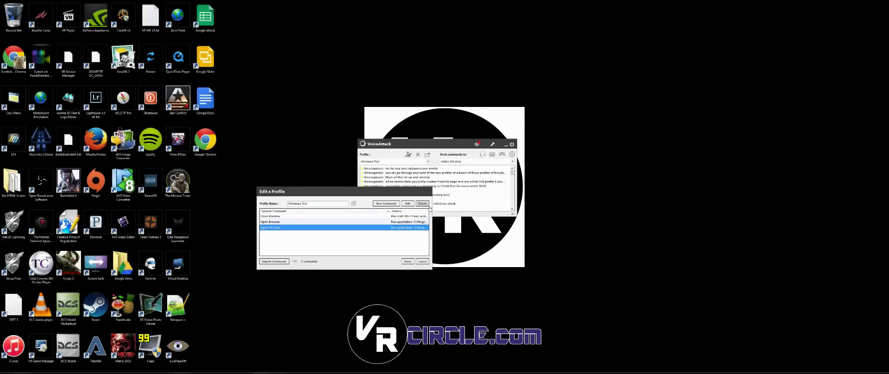
pyautogui.click(423, 262)
# Create a new profile named YouTube.
pyautogui.click(397, 162)
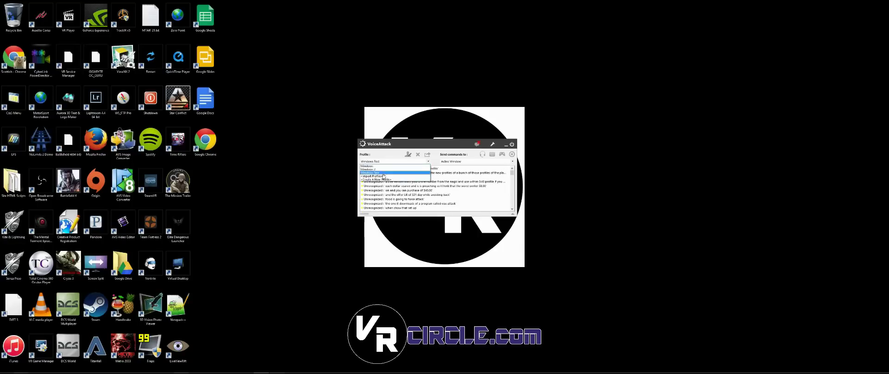
pyautogui.click(382, 181)
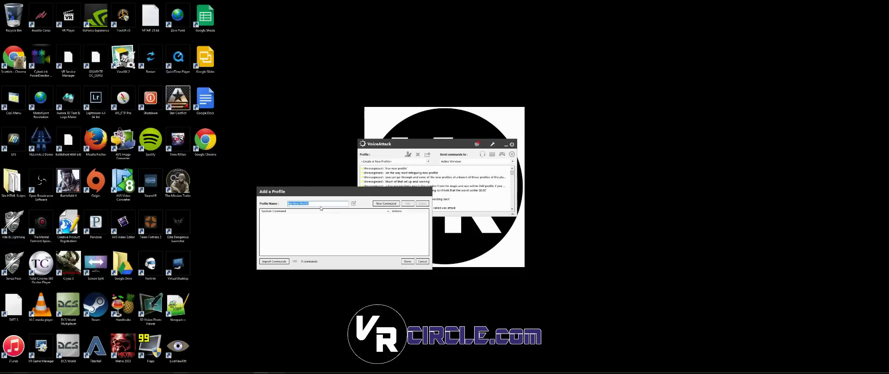
pyautogui.write('V')
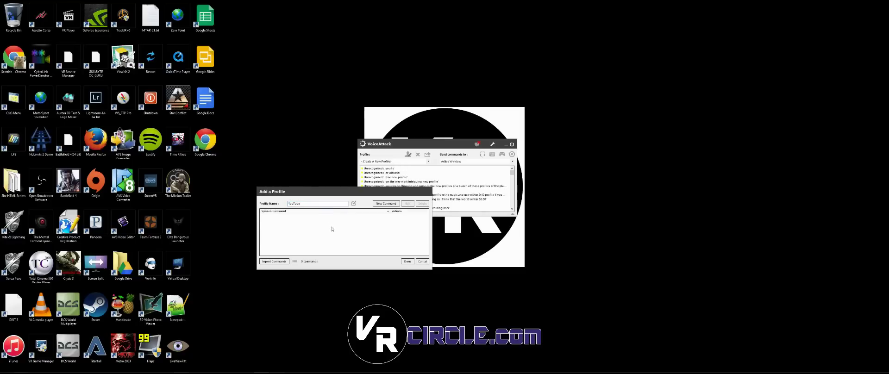
# Start a new command executed by saying "Open Browser" and begin a "Run an application" action for it.
pyautogui.click(386, 204)
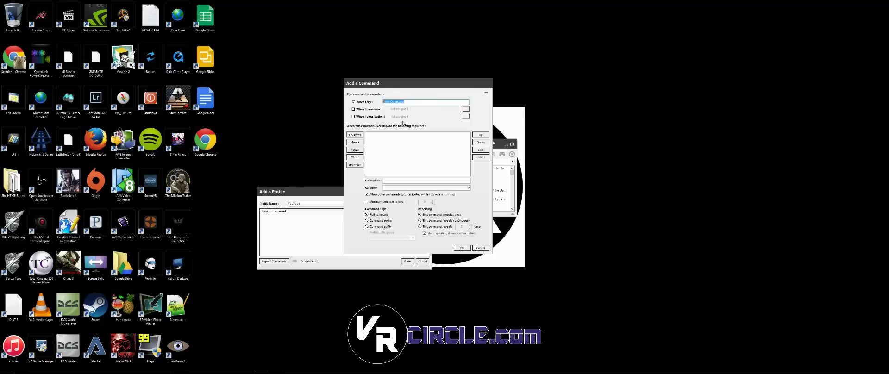
pyautogui.write('Open Browser')
pyautogui.click(355, 157)
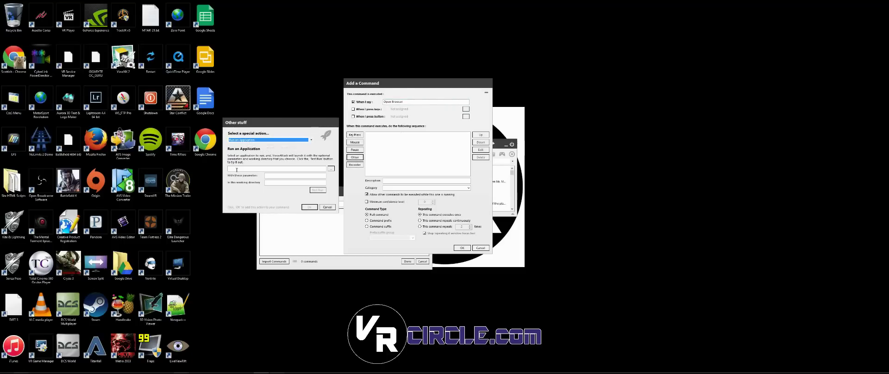
pyautogui.press('Tab')
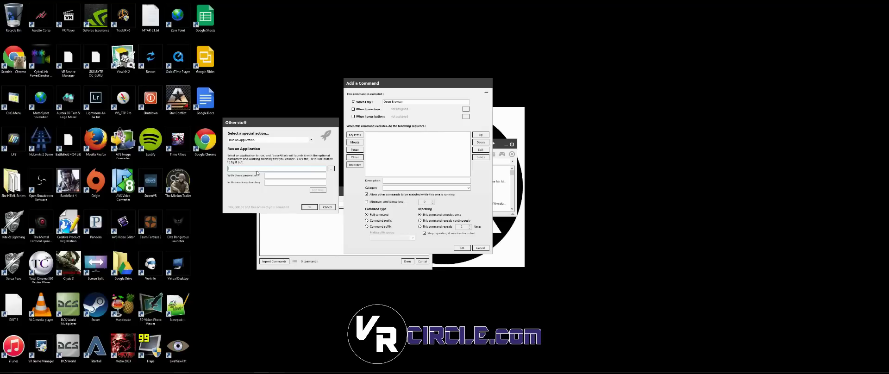
# Copy the target path from the Google Chrome shortcut's properties as the application to run, and save the action and the command.
pyautogui.rightClick(209, 140)
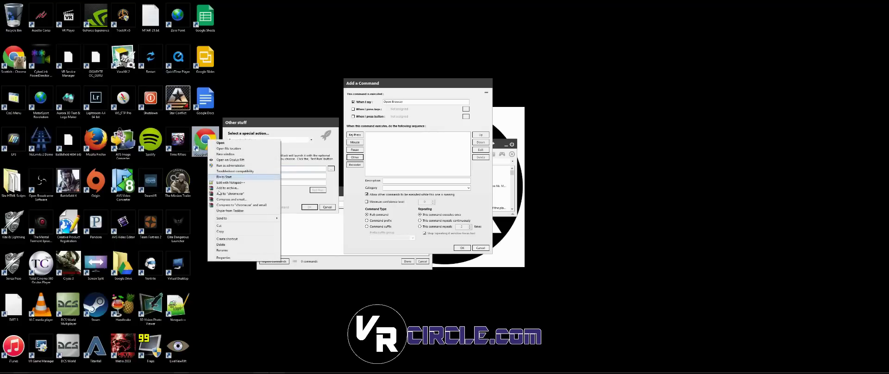
pyautogui.click(223, 257)
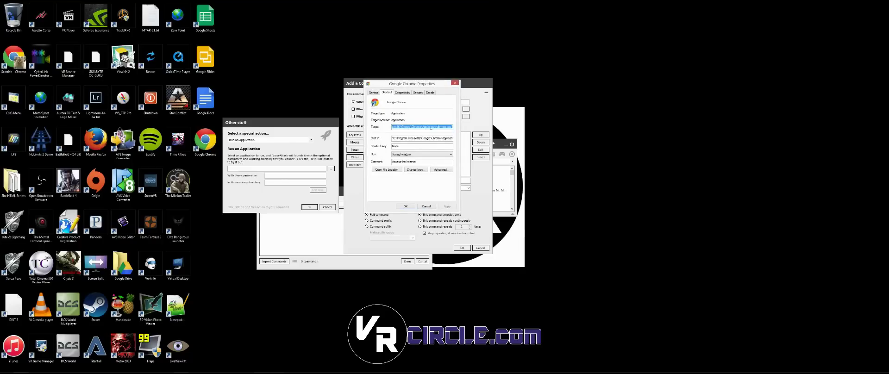
pyautogui.click(301, 168)
pyautogui.hotkey('ctrl', 'v')
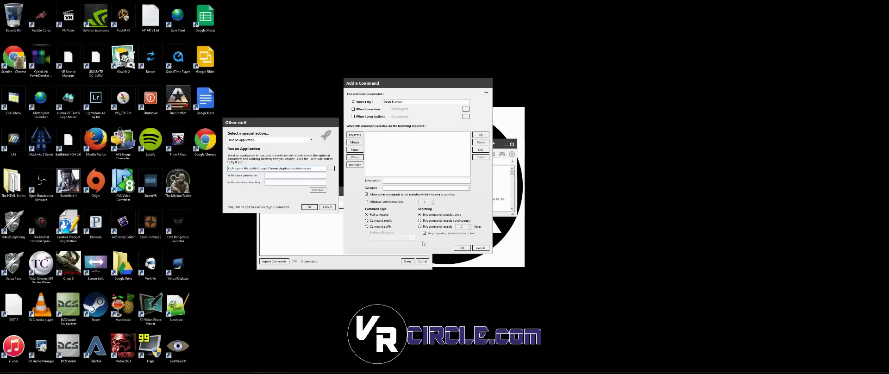
pyautogui.click(312, 207)
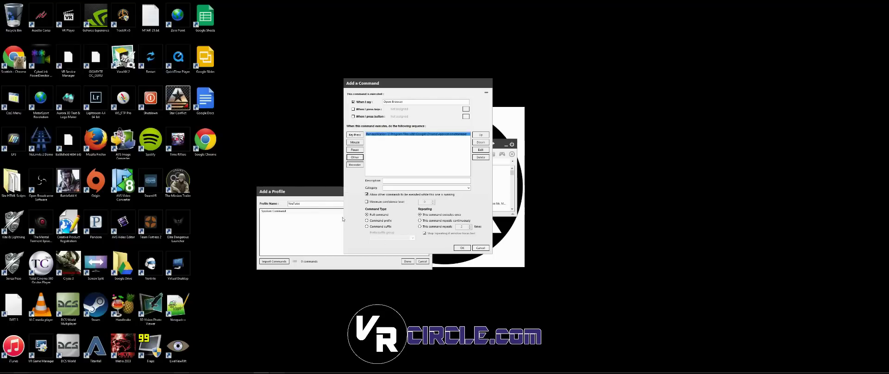
pyautogui.click(462, 248)
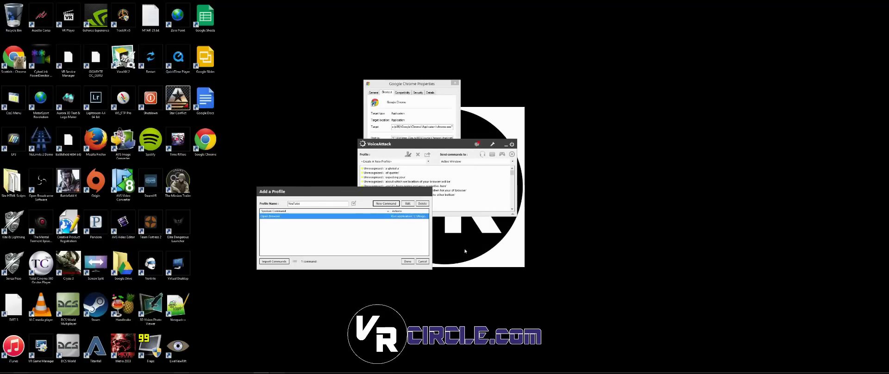
# Save the YouTube profile and close the leftover Chrome properties and browser windows.
pyautogui.click(407, 262)
pyautogui.click(412, 116)
pyautogui.click(425, 208)
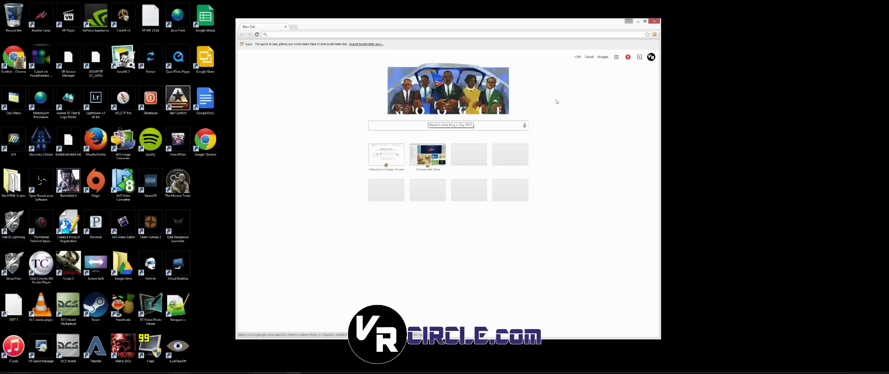
pyautogui.click(654, 21)
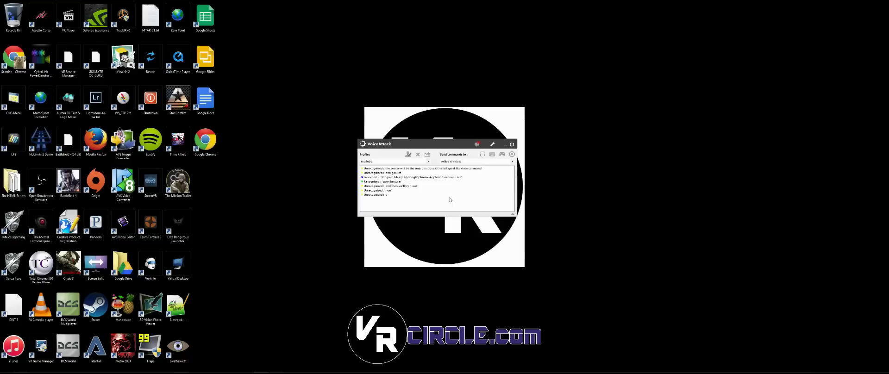
# Edit the YouTube profile and start a new command executed by saying "Close Window".
pyautogui.click(408, 155)
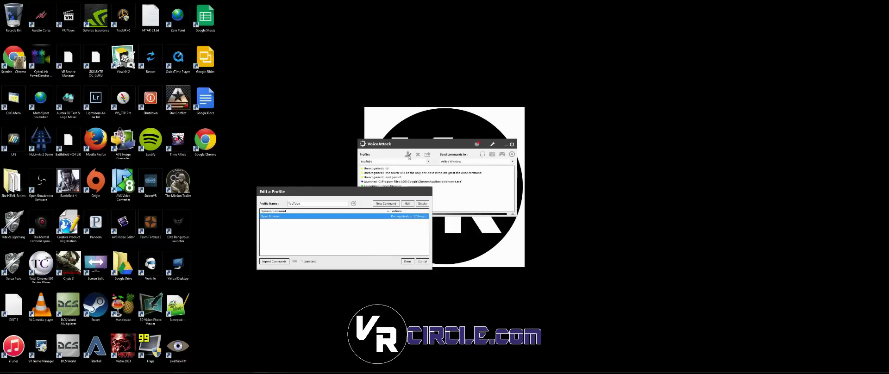
pyautogui.click(380, 205)
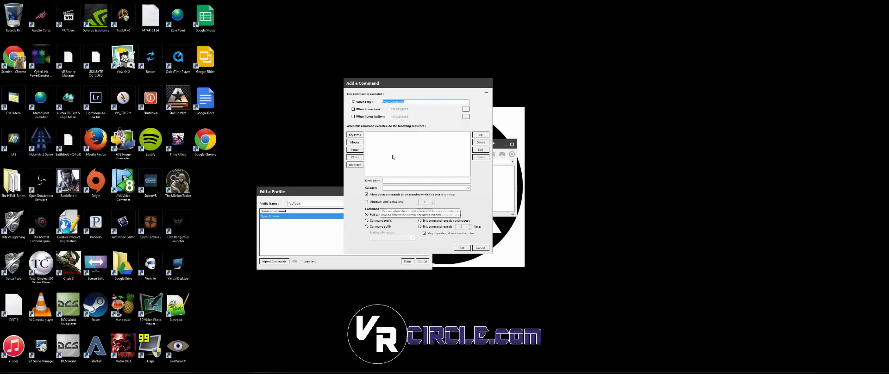
pyautogui.write('Clo')
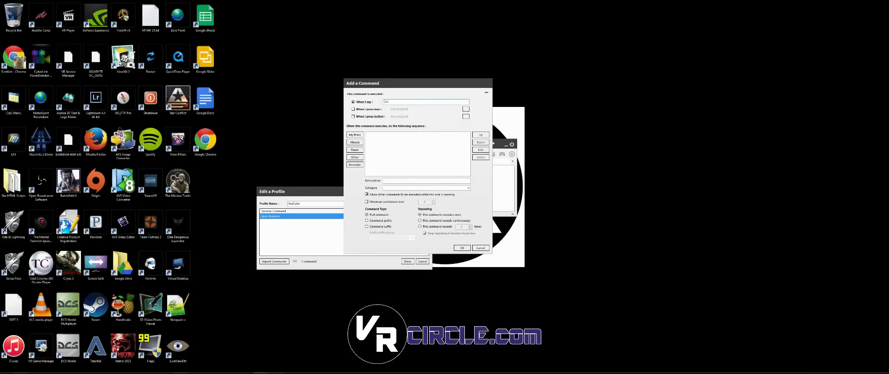
pyautogui.write('se Window')
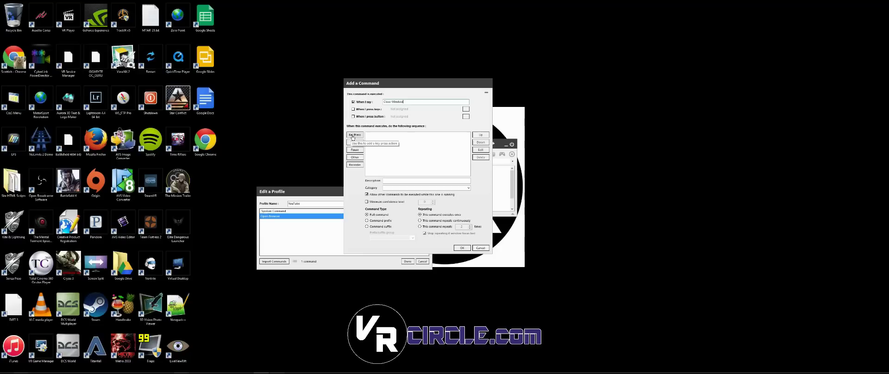
# Add a press-and-release keypress action of Left Alt+F4 to the "Close Window" command, dismissing the key press tips.
pyautogui.click(352, 137)
pyautogui.click(353, 137)
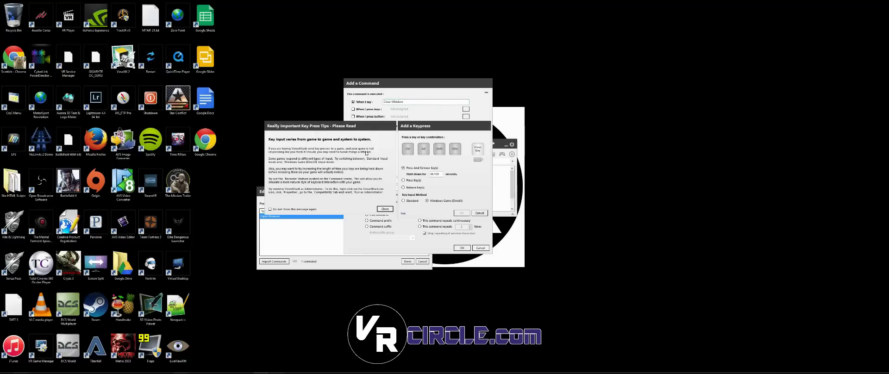
pyautogui.click(384, 208)
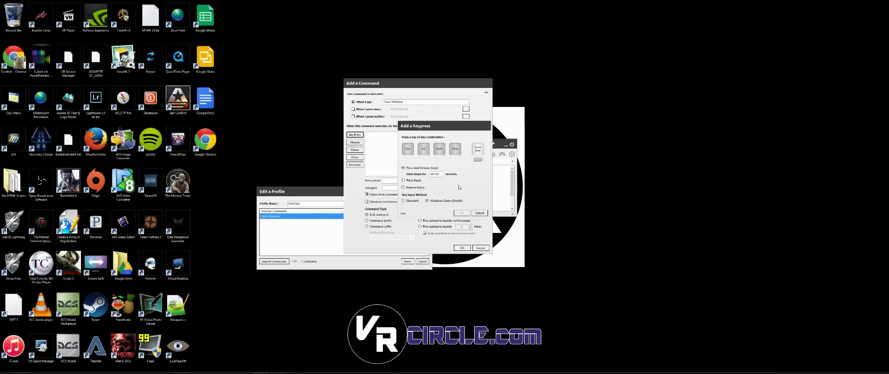
pyautogui.press('alt')
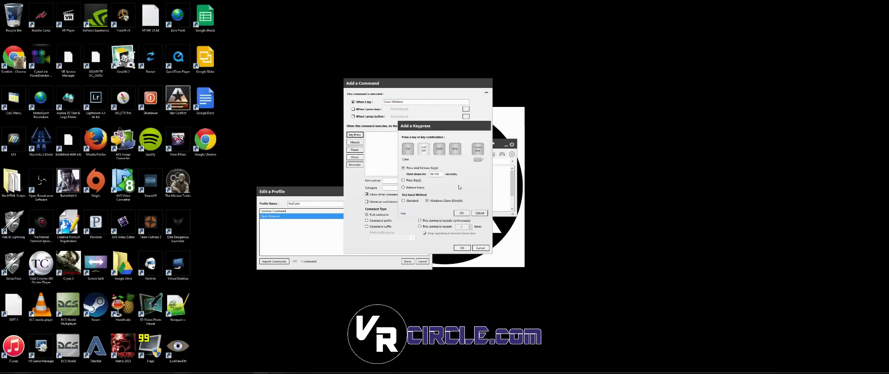
pyautogui.press('F4')
pyautogui.click(461, 213)
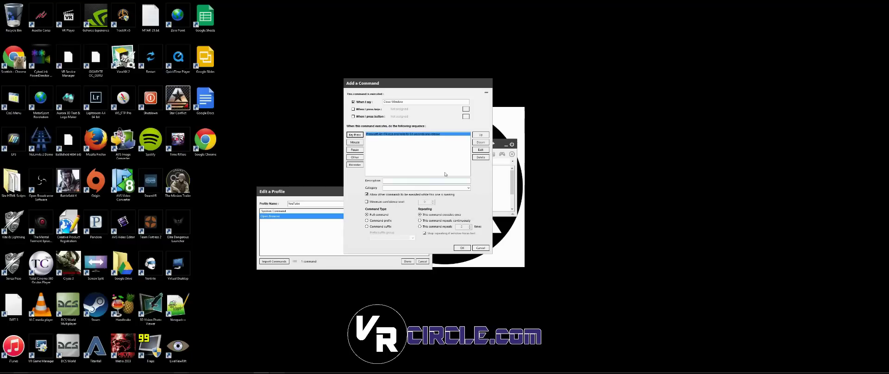
# Save the "Close Window" command and the YouTube profile.
pyautogui.click(462, 248)
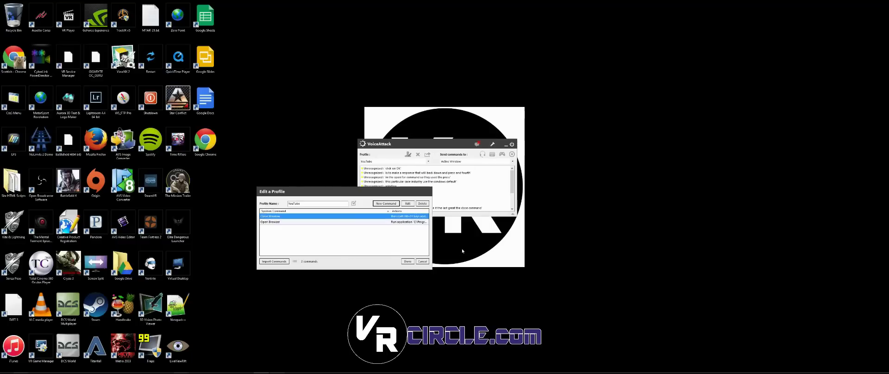
pyautogui.click(409, 262)
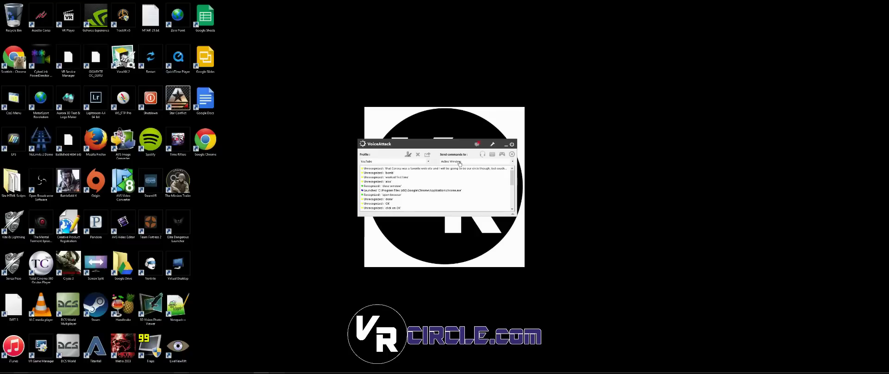
# Edit the YouTube profile again and start a new command executed by saying "Open VR Circle".
pyautogui.click(408, 155)
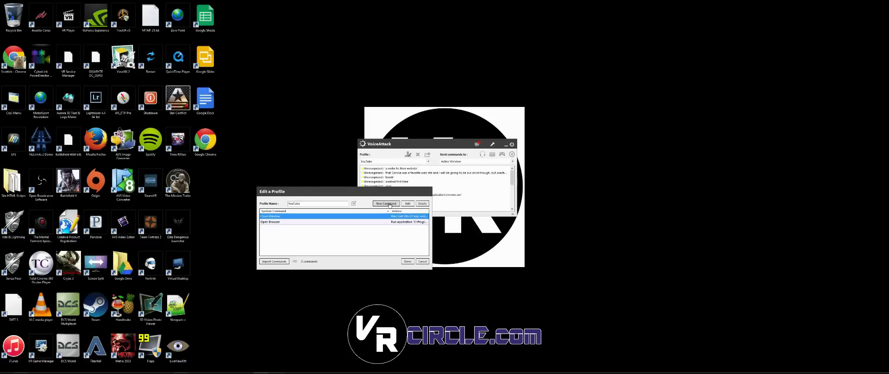
pyautogui.click(389, 205)
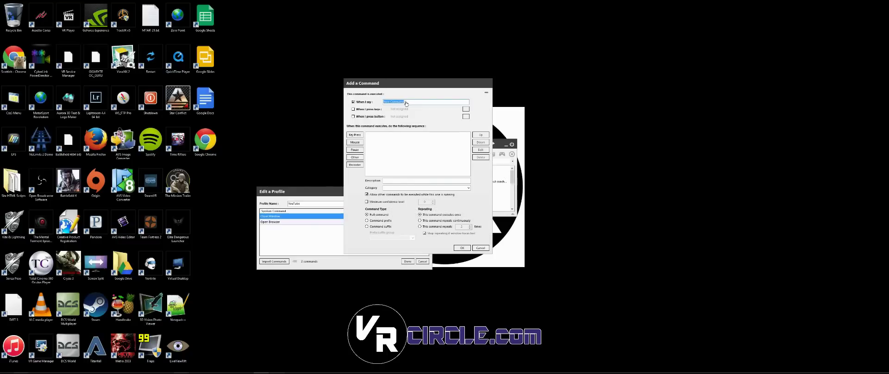
pyautogui.write('Open')
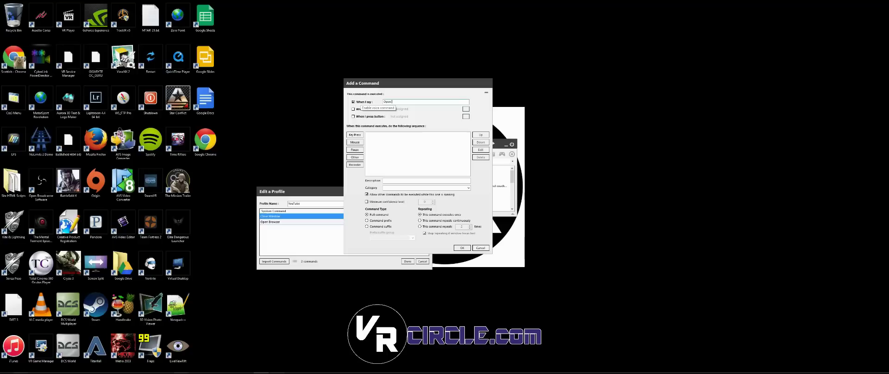
pyautogui.write(' Y')
pyautogui.write('R Circle')
pyautogui.click(359, 159)
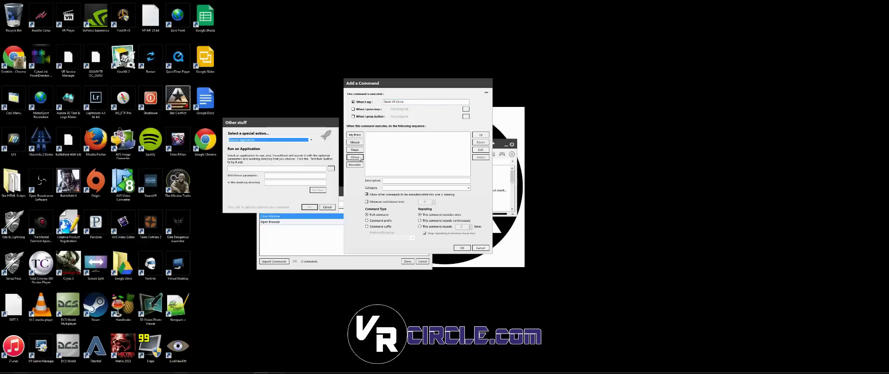
pyautogui.click(236, 168)
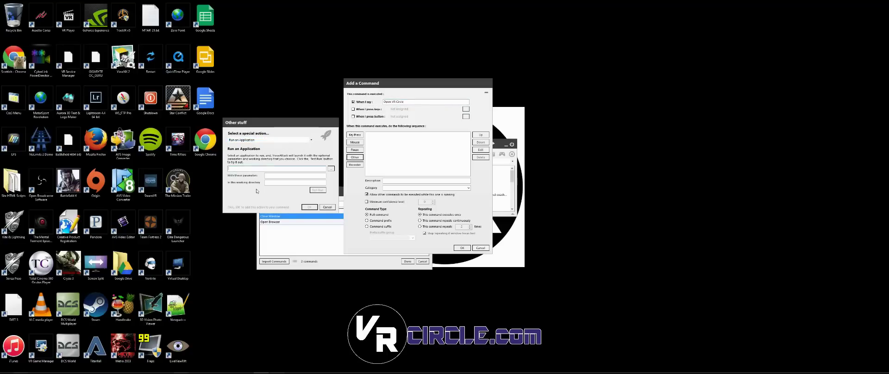
pyautogui.write('"C:\\Program Files (x86)\\Google\\Chrome\\Application\\chrome.exe')
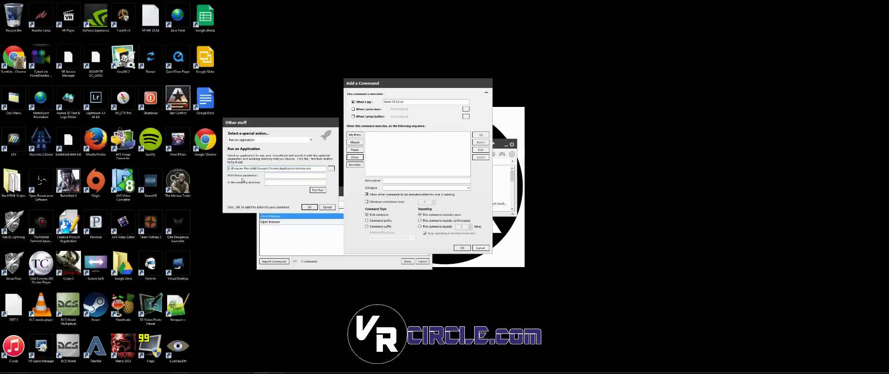
pyautogui.write('www.VRCir')
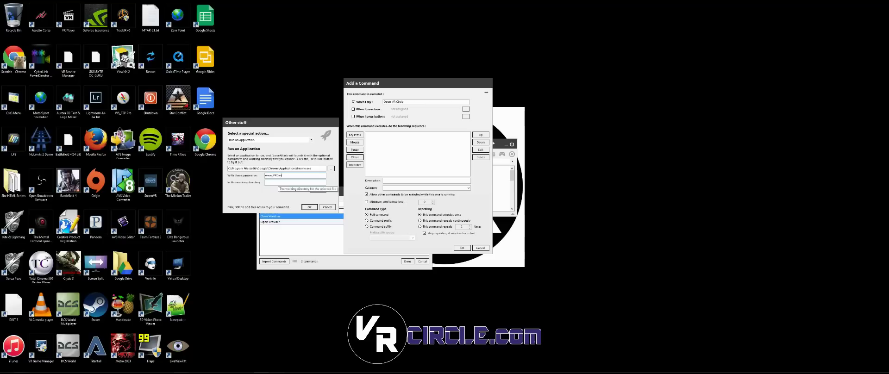
pyautogui.write('cle.com')
pyautogui.click(310, 207)
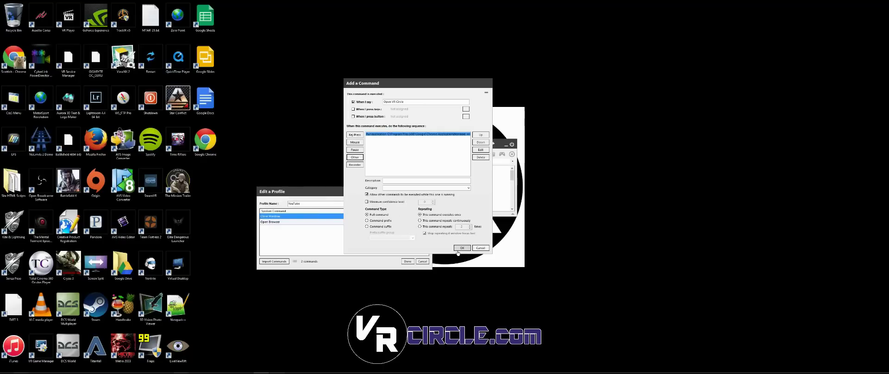
pyautogui.click(461, 247)
pyautogui.click(407, 262)
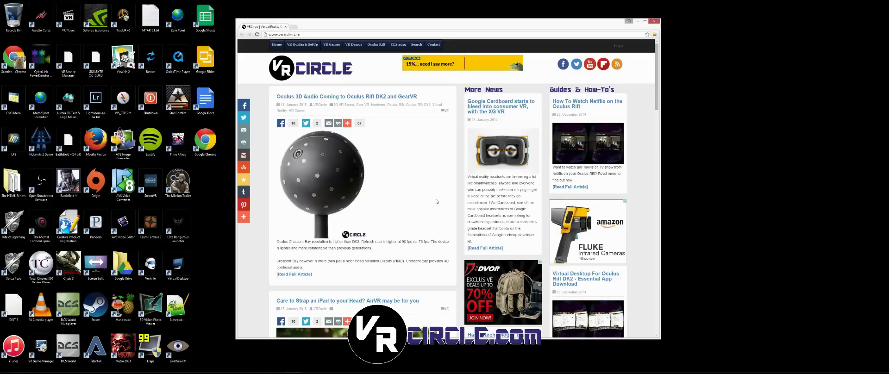
# Close the VR Circle website window and the Chrome new-tab window.
pyautogui.hotkey('alt', 'F4')
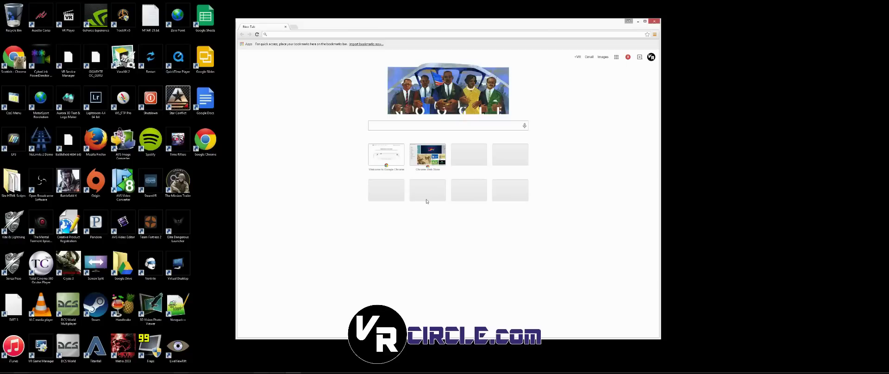
pyautogui.click(654, 21)
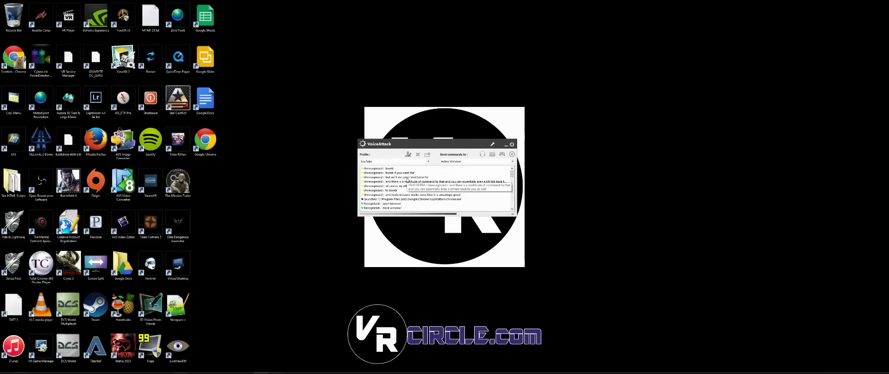
# Edit the profile's "Open Browser" command and set up a text-to-speech action that says "Opening Browser".
pyautogui.click(408, 154)
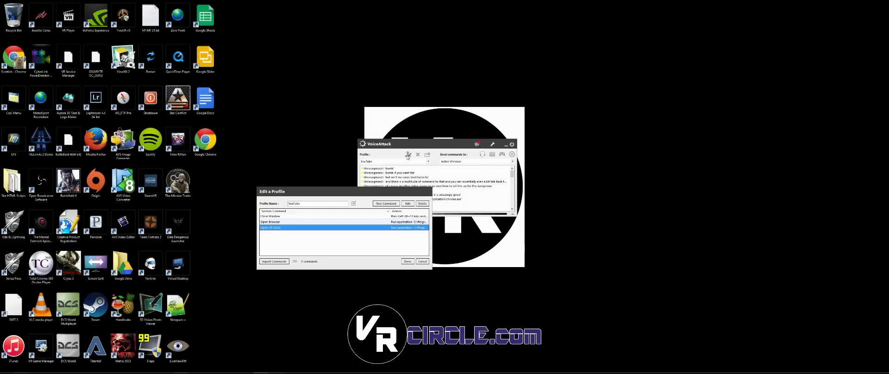
pyautogui.click(268, 223)
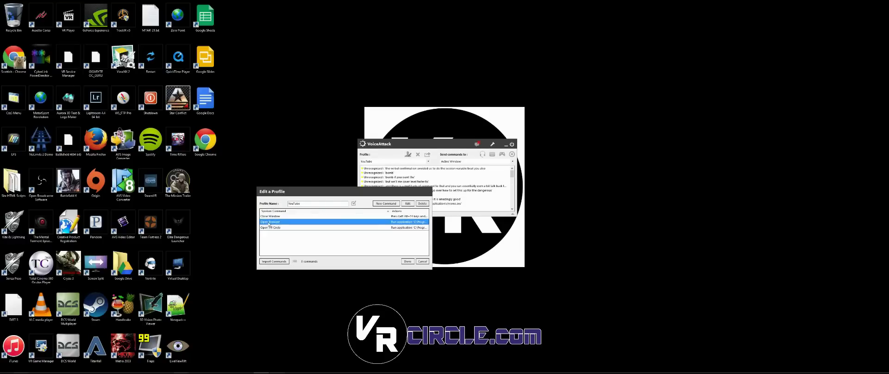
pyautogui.click(407, 203)
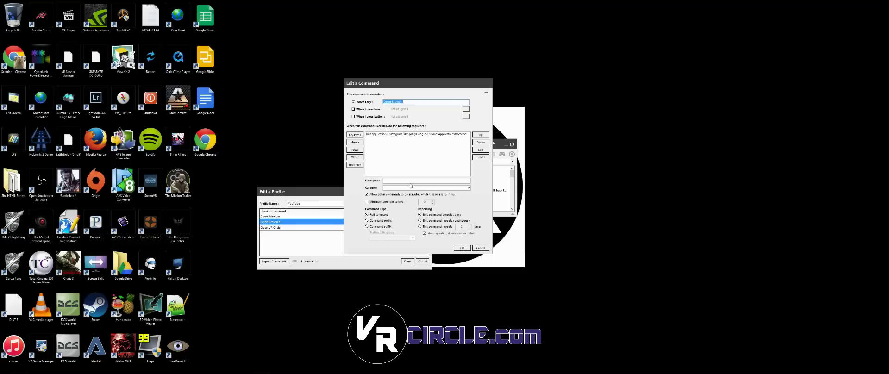
pyautogui.click(360, 157)
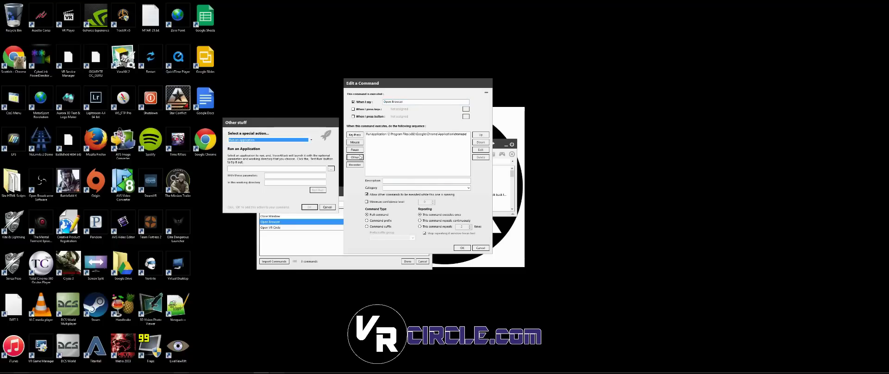
pyautogui.click(267, 140)
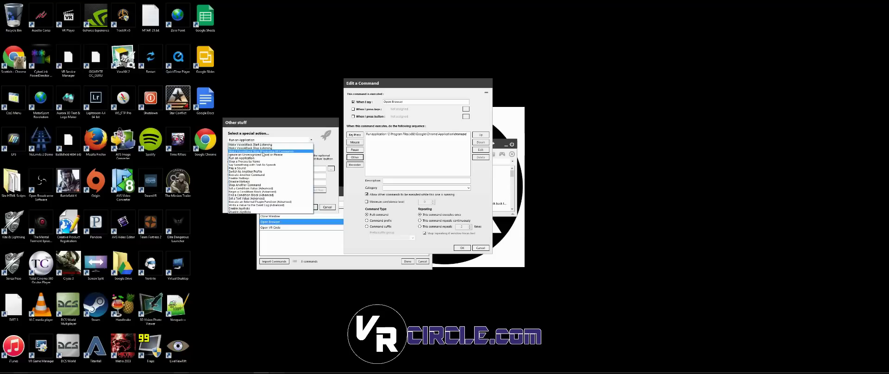
pyautogui.click(260, 165)
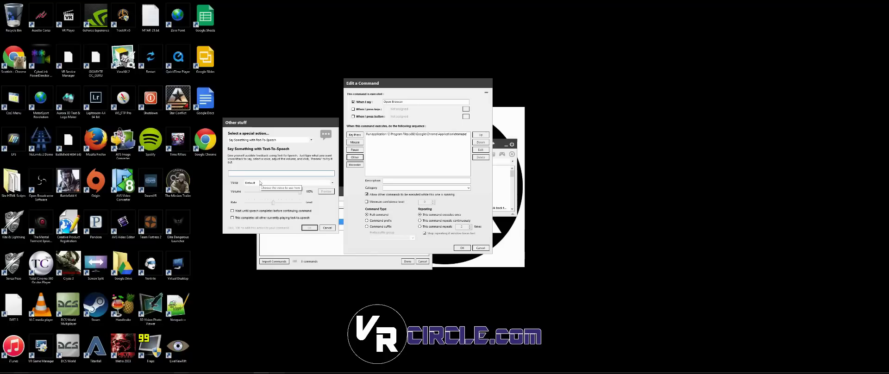
pyautogui.write('Opening')
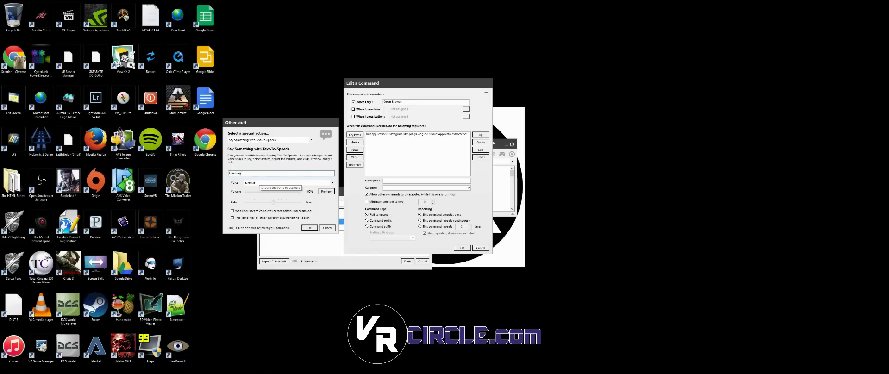
pyautogui.write(' Browser')
# Choose a Microsoft desktop voice for the speech, preview it, and add the action to the command.
pyautogui.click(256, 181)
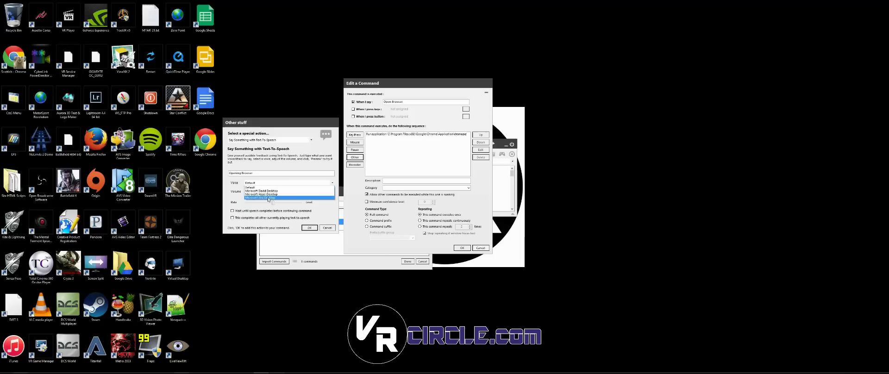
pyautogui.click(268, 193)
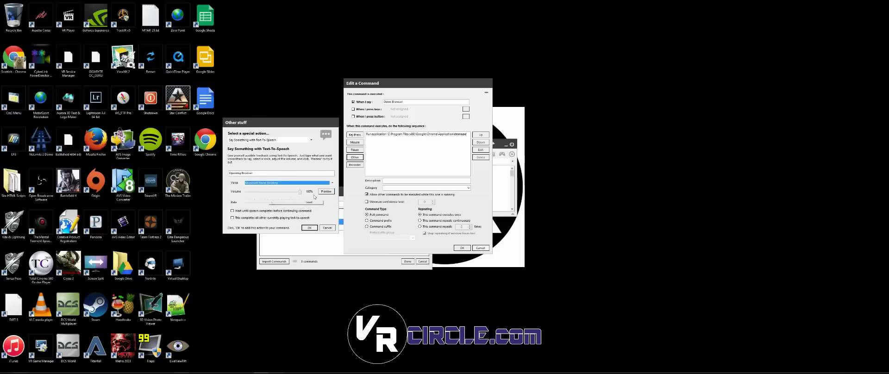
pyautogui.click(326, 191)
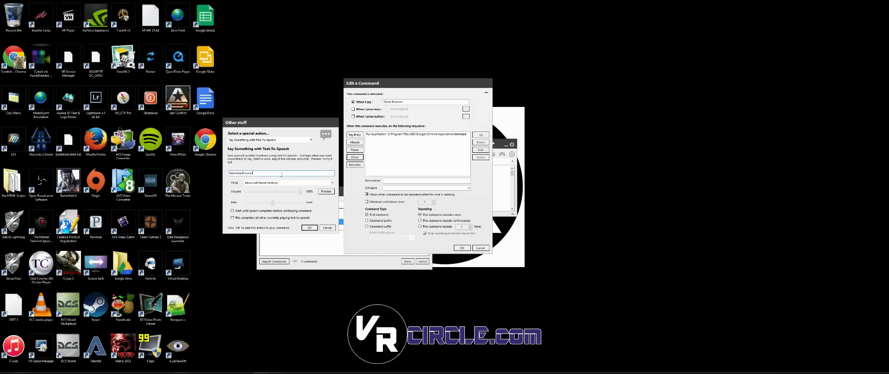
pyautogui.click(310, 227)
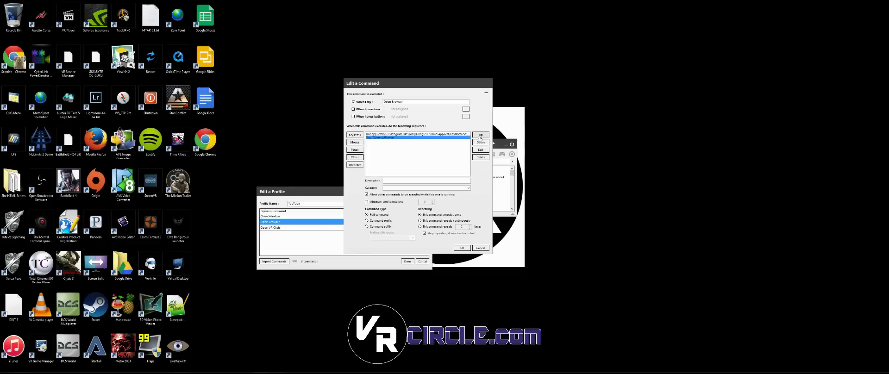
# Move the speech action above the run-application action, confirm the command, and close the profile editor.
pyautogui.click(481, 135)
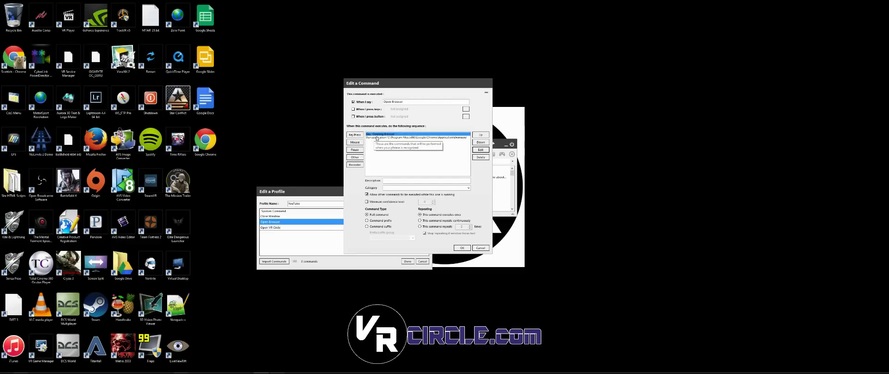
pyautogui.click(461, 247)
pyautogui.click(423, 262)
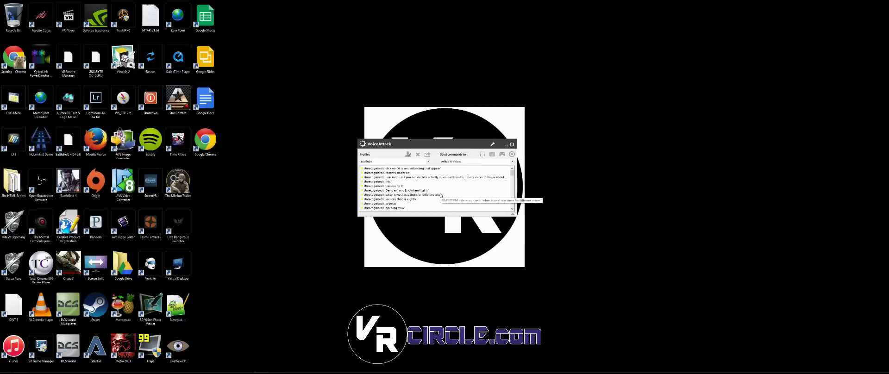